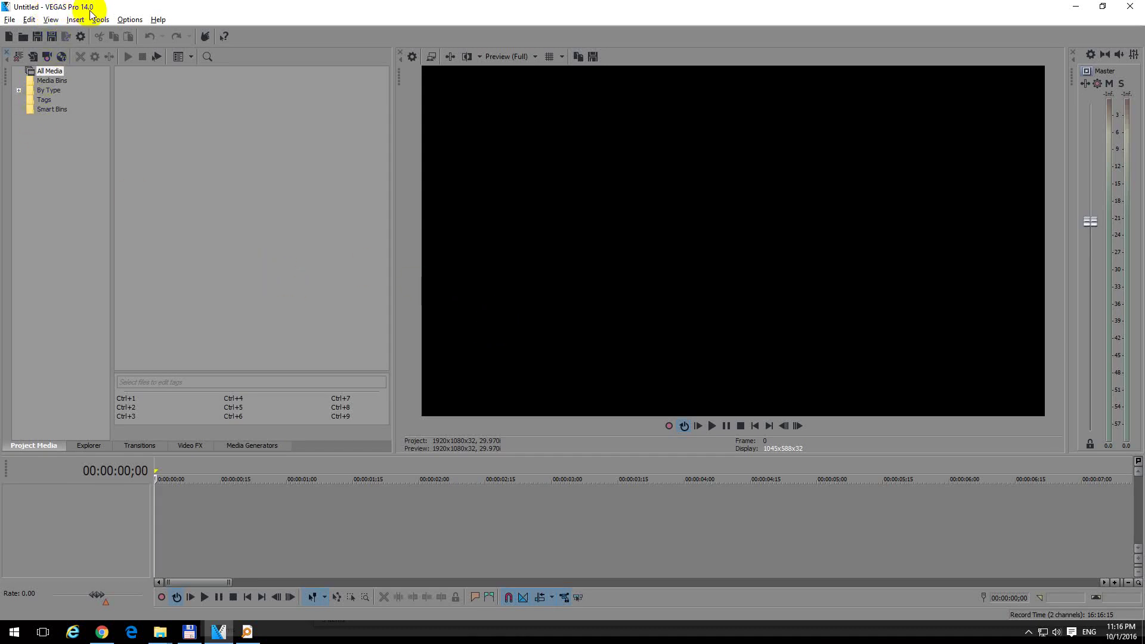
# Step: Drag 00004.MTS from the day6 - zoo folder onto the VEGAS timeline, aligned to the project start
pyautogui.click(470, 335)
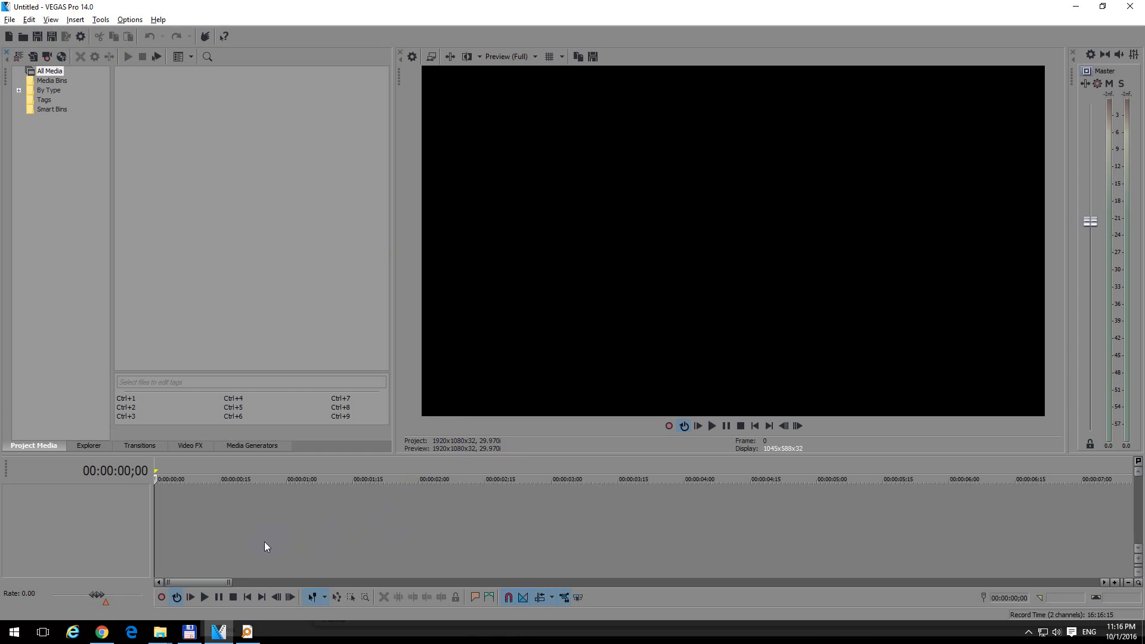
pyautogui.click(166, 624)
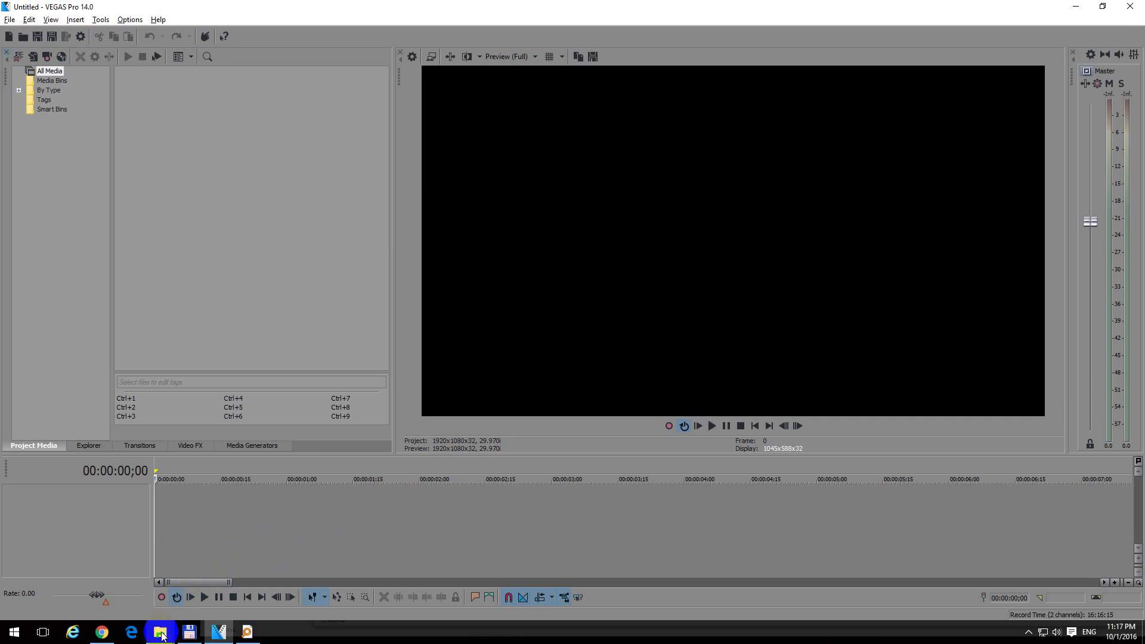
pyautogui.click(332, 586)
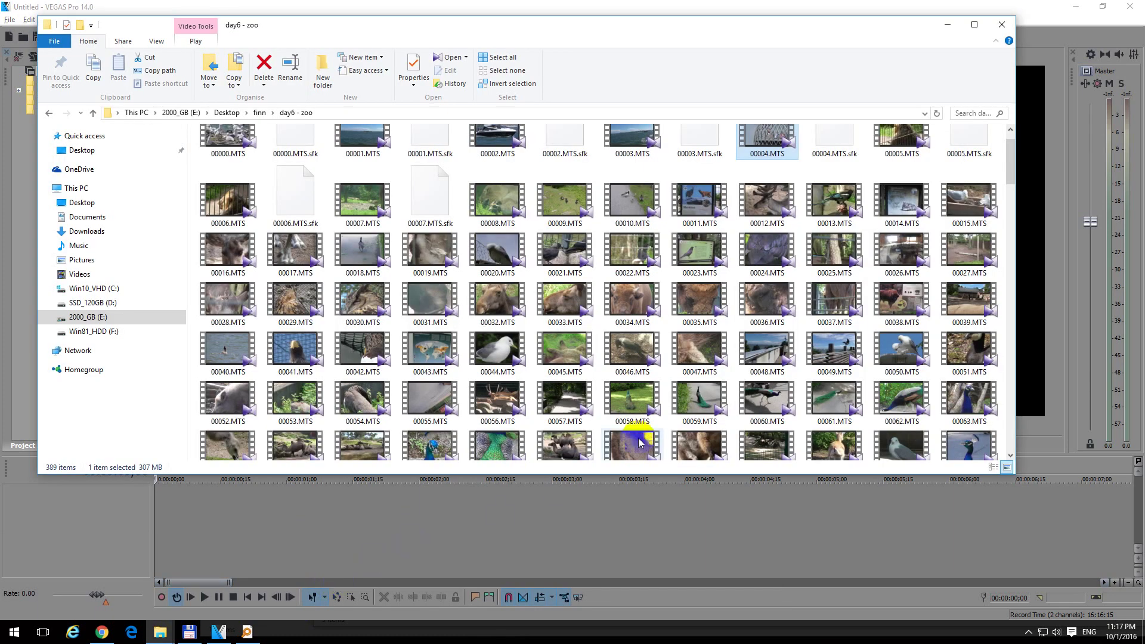
pyautogui.click(765, 143)
pyautogui.moveTo(765, 143); pyautogui.dragTo(256, 536)
pyautogui.click(334, 507)
pyautogui.moveTo(468, 510); pyautogui.dragTo(385, 501)
# Step: Zoom the timeline out and Ctrl-drag the event's right edge to compress the 1:43 clip to about 24 seconds
pyautogui.scroll(-3, 513, 489)
pyautogui.scroll(-5, 513, 498)
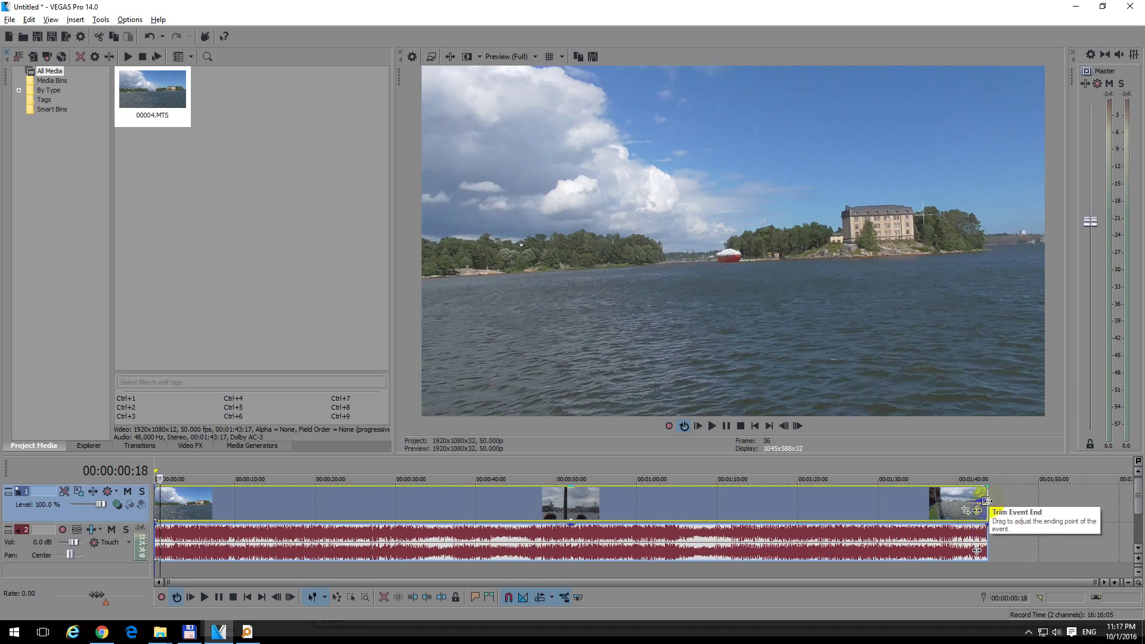
pyautogui.press('ctrl')
pyautogui.press('ctrl')
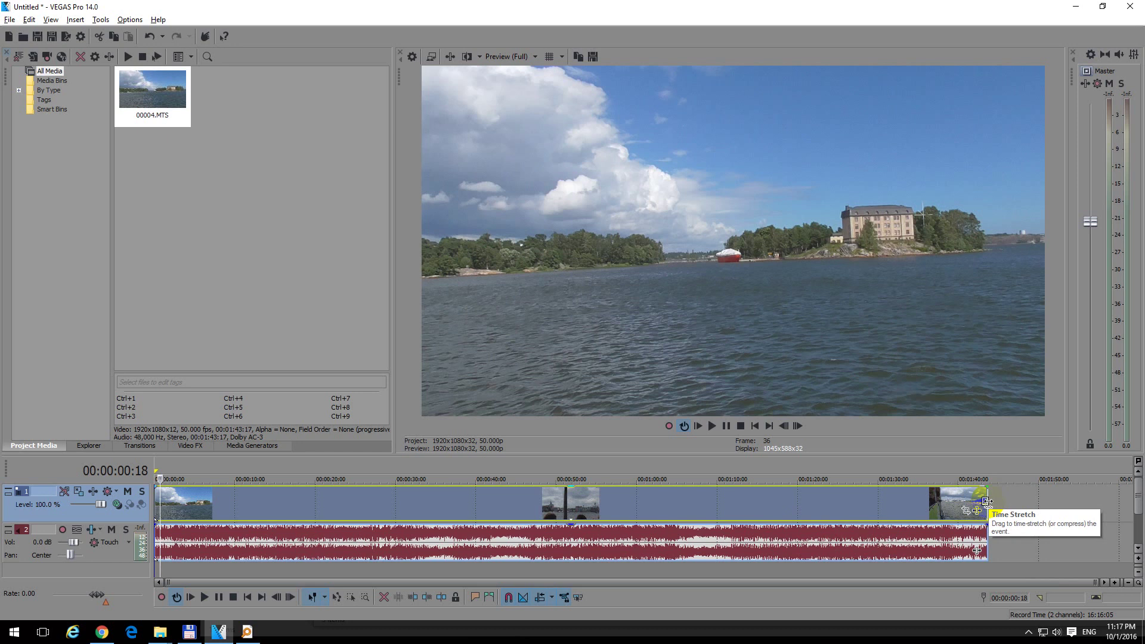
pyautogui.moveTo(987, 502); pyautogui.dragTo(838, 505)
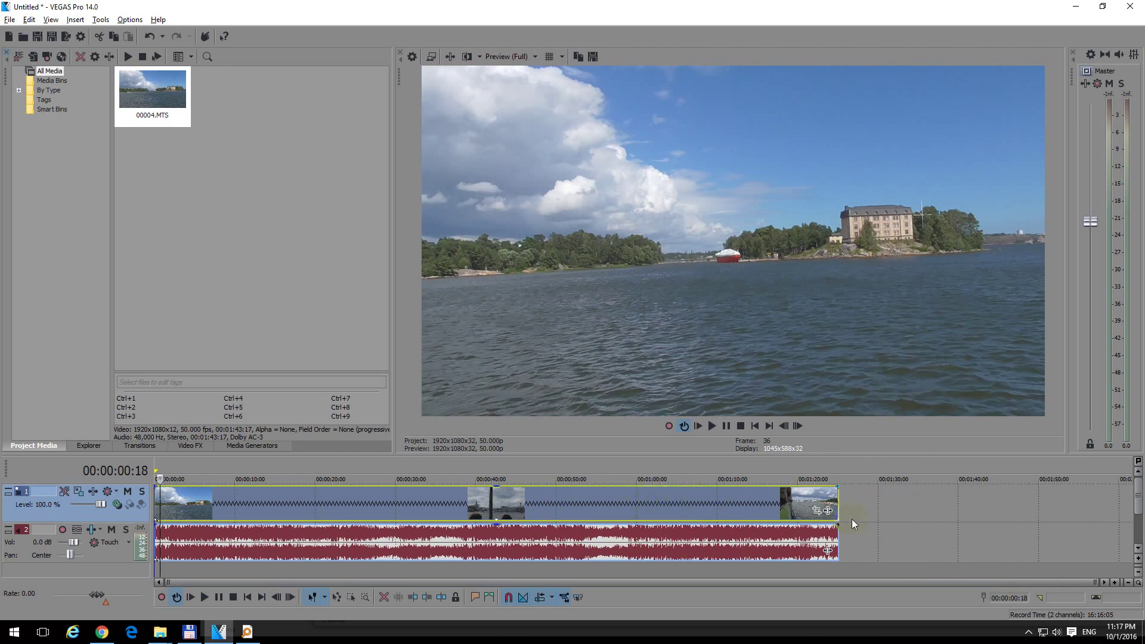
pyautogui.moveTo(840, 502); pyautogui.dragTo(351, 516)
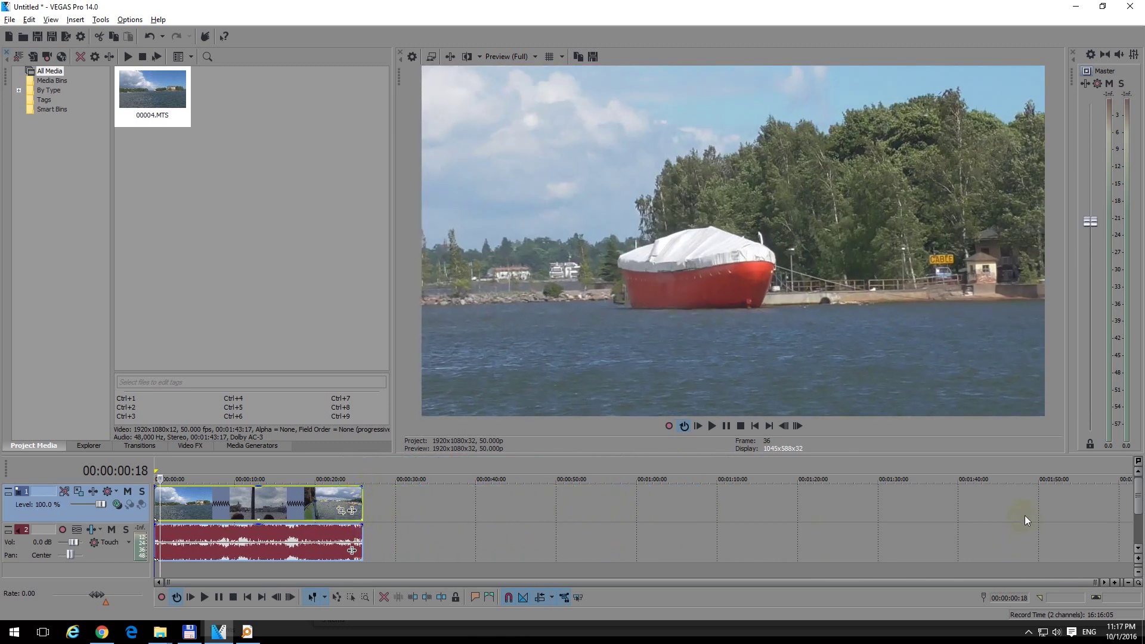
# Step: Play the sped-up clip from the project start, pull the Master fader down, then stop playback
pyautogui.click(995, 498)
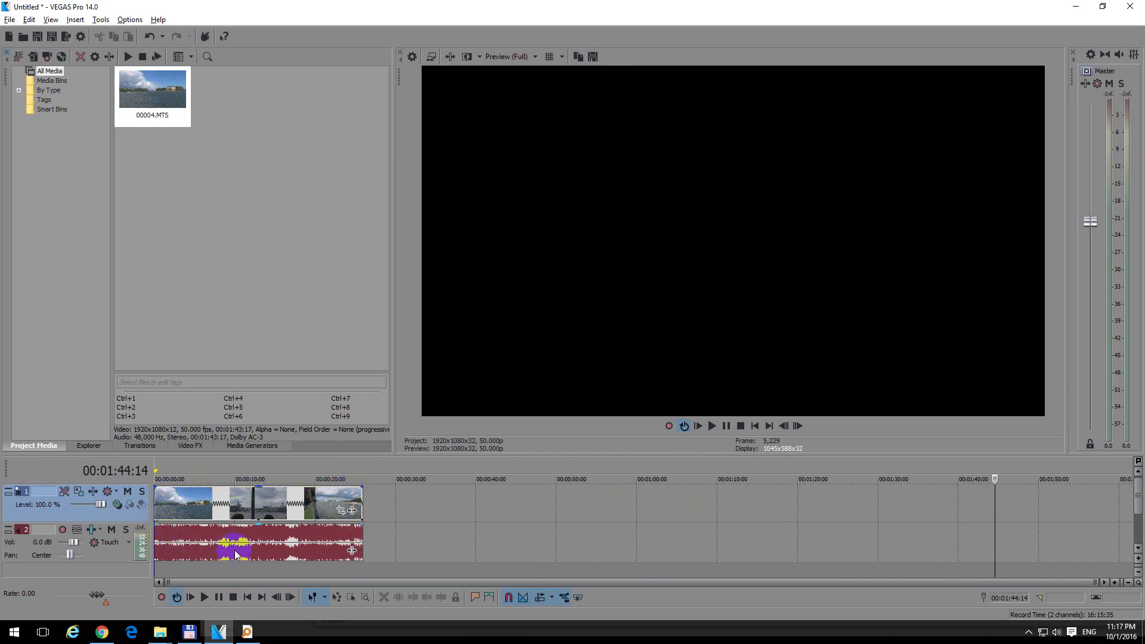
pyautogui.click(226, 479)
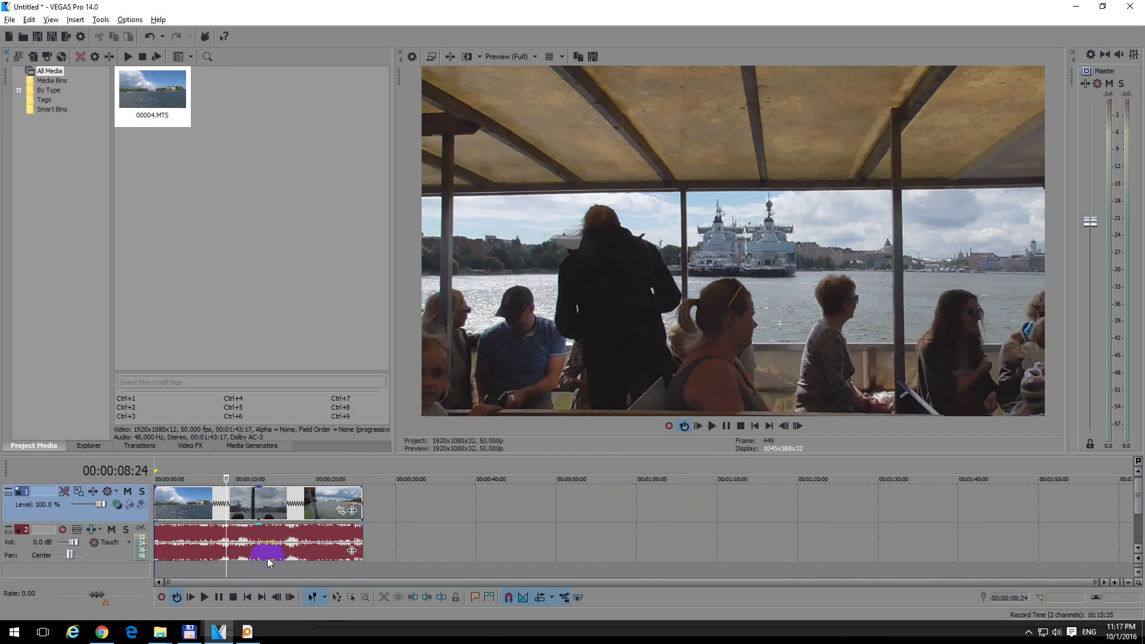
pyautogui.hotkey('ctrl', 'Home')
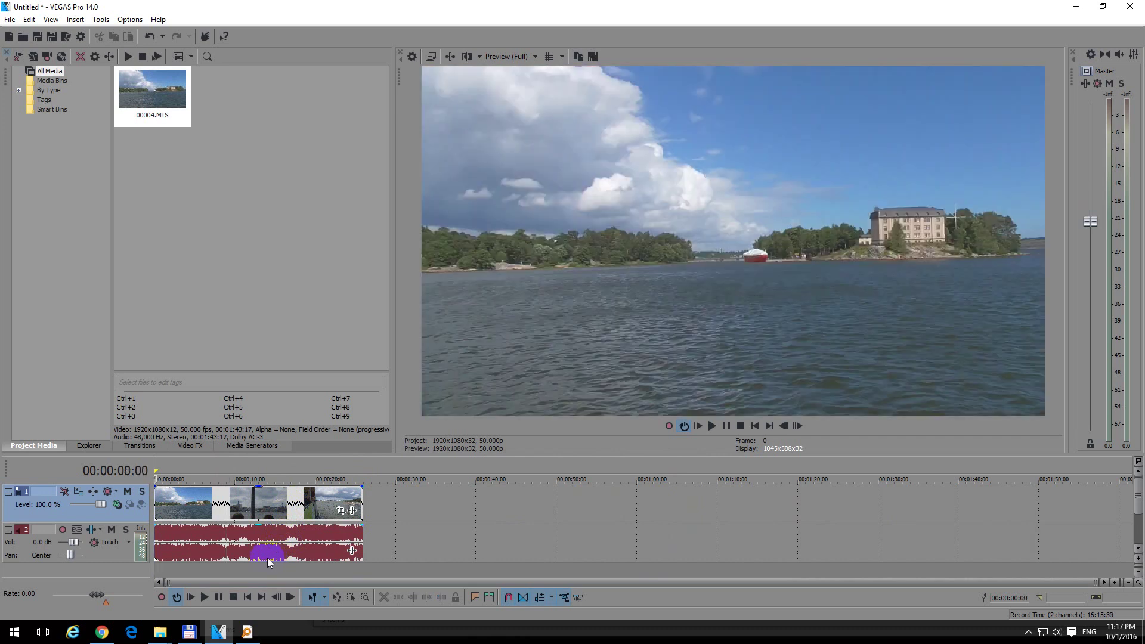
pyautogui.click(205, 598)
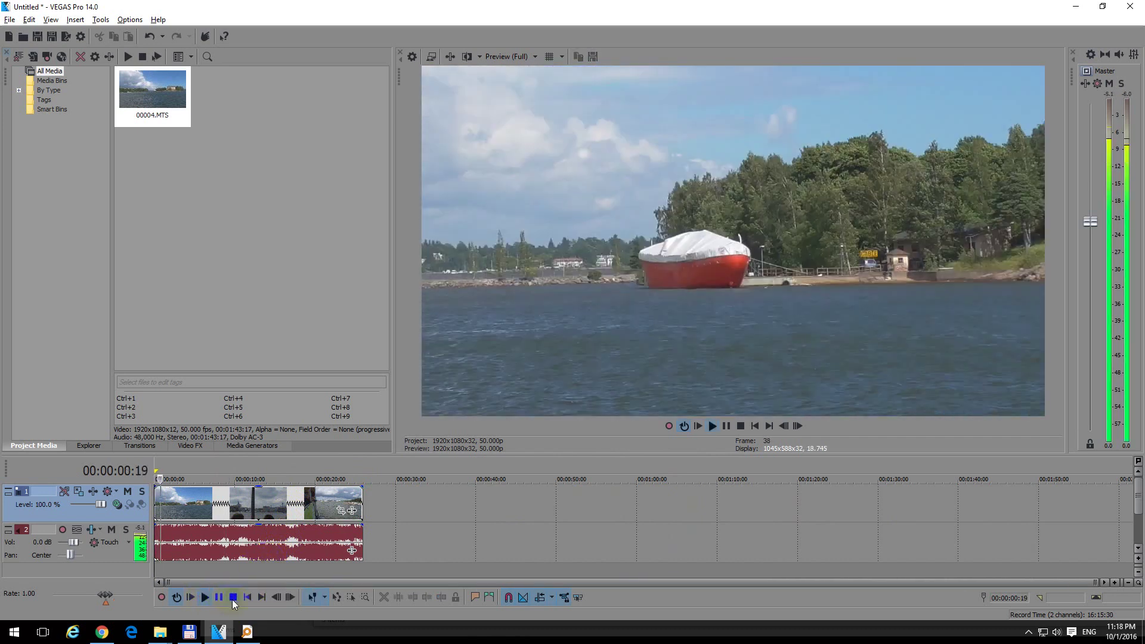
pyautogui.moveTo(1090, 221); pyautogui.dragTo(1091, 394)
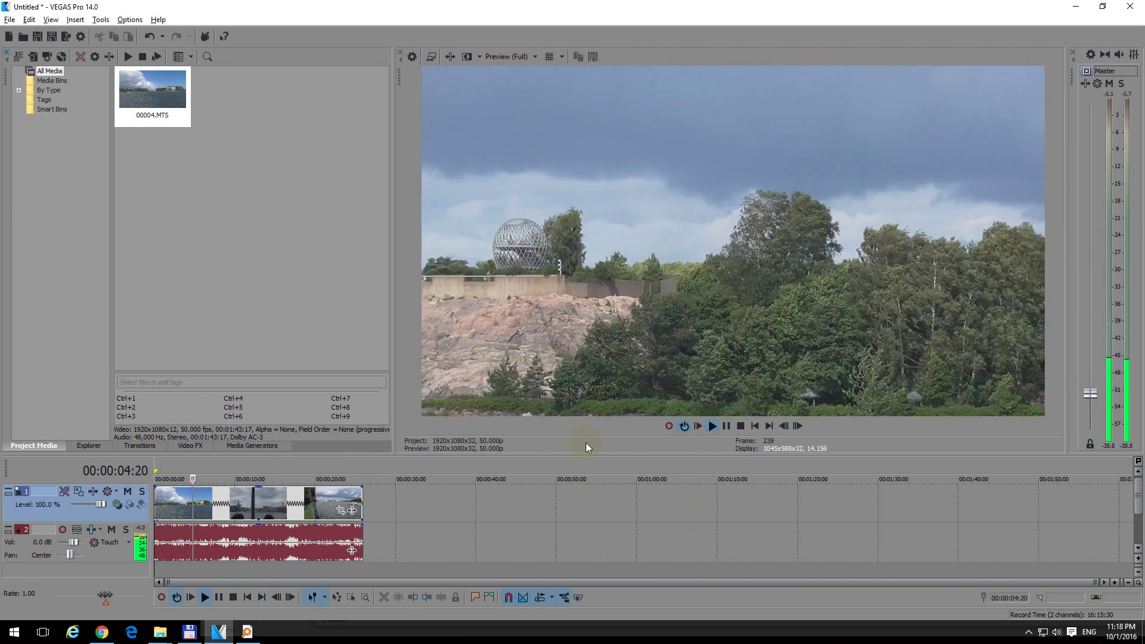
pyautogui.click(232, 597)
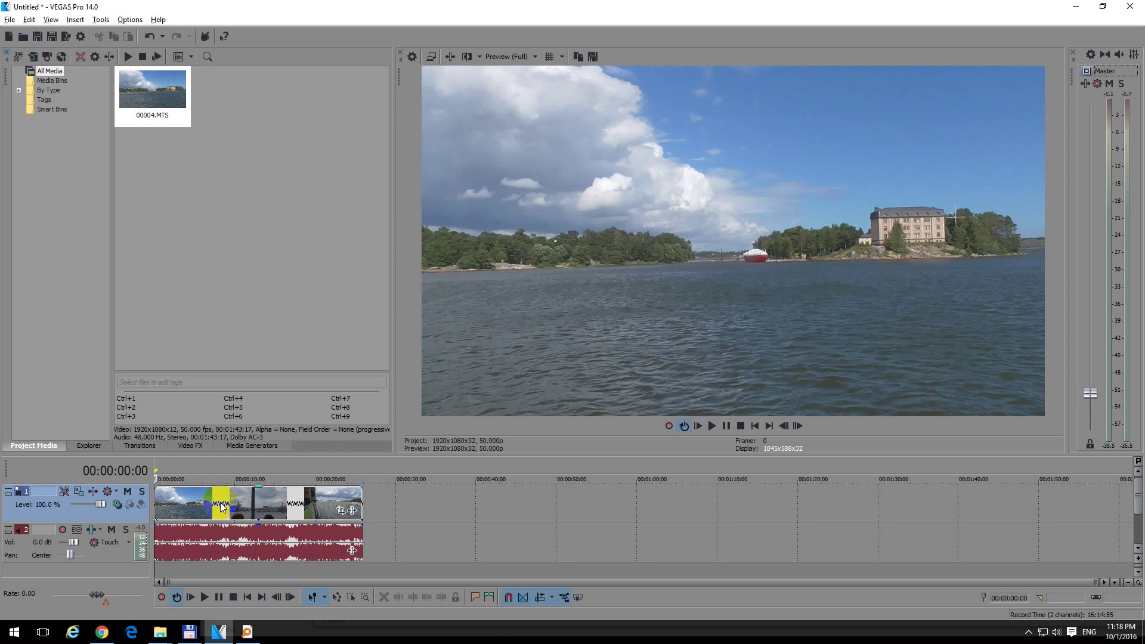
# Step: Insert a velocity envelope on the 00004.MTS video event
pyautogui.rightClick(211, 506)
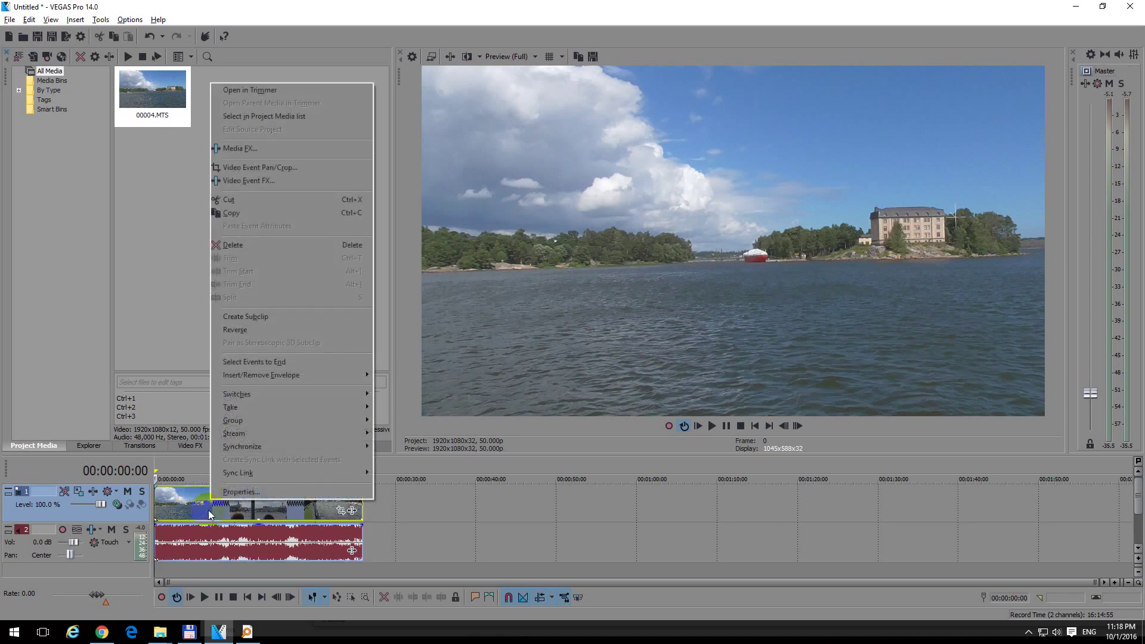
pyautogui.moveTo(263, 374)
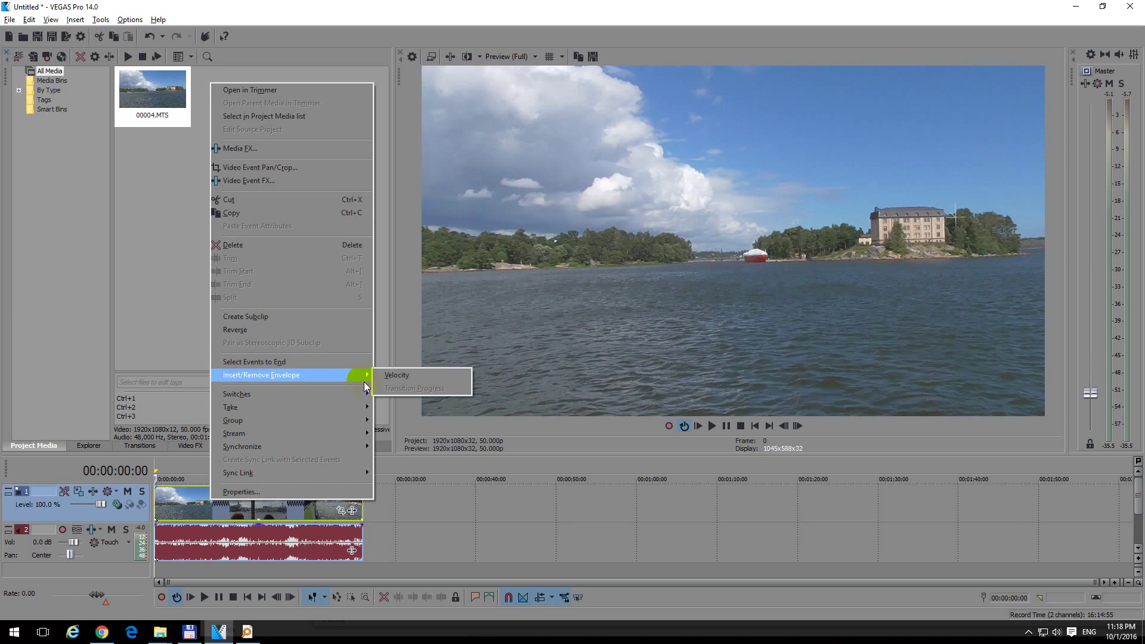
pyautogui.click(416, 375)
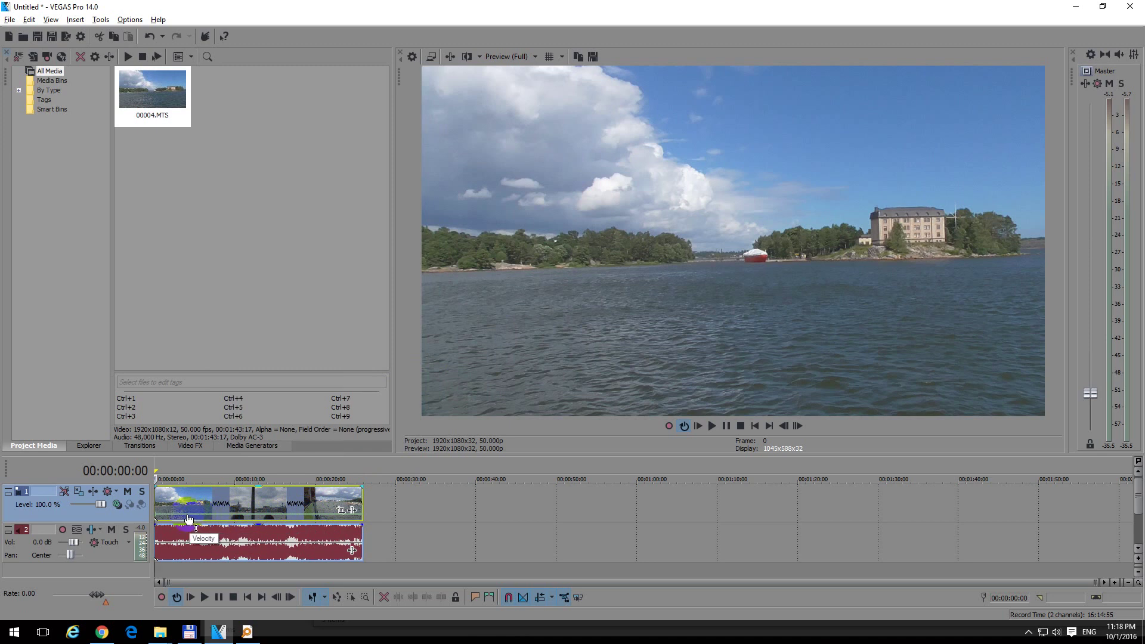
# Step: Adjust the velocity envelope point near 00:00:02:24 until it reads 450 %
pyautogui.scroll(5, 209, 523)
pyautogui.scroll(2, 213, 523)
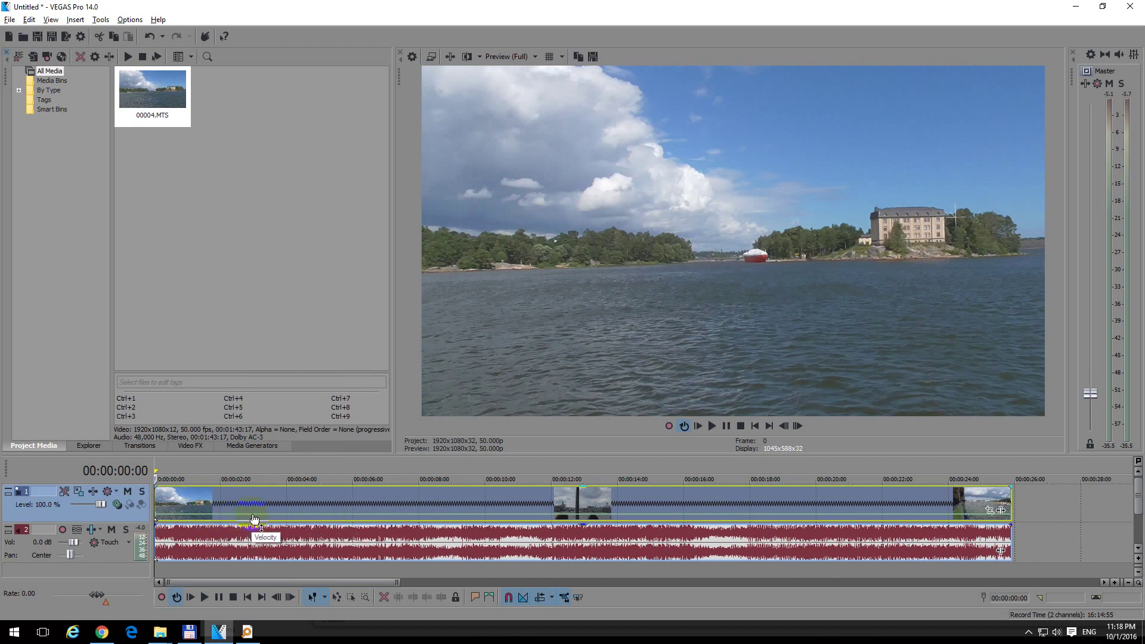
pyautogui.moveTo(254, 518); pyautogui.dragTo(255, 511)
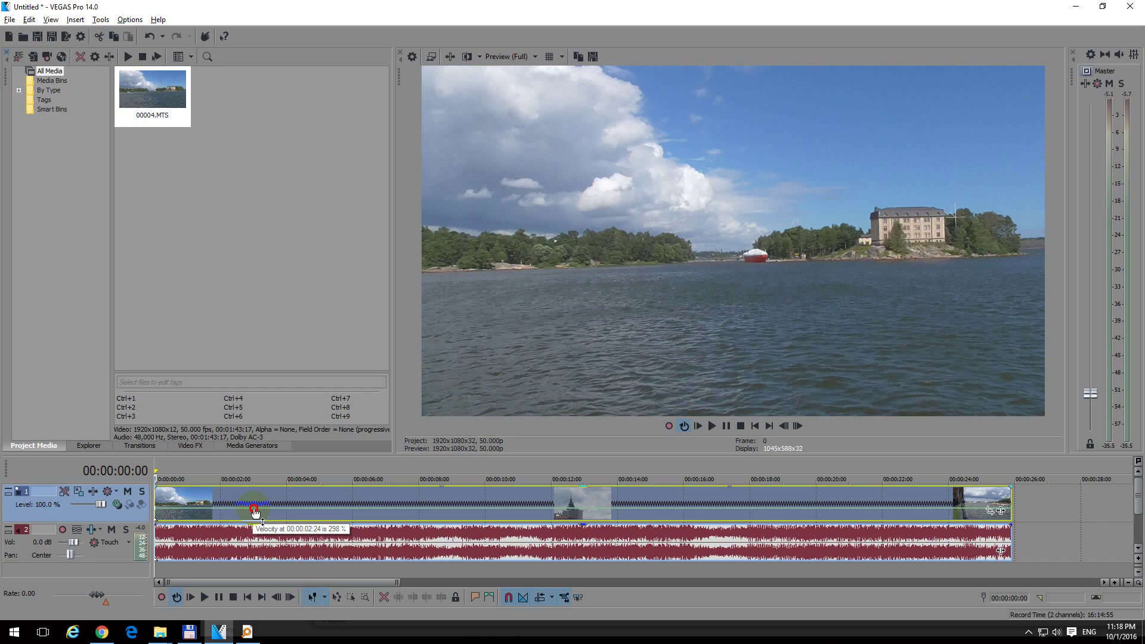
pyautogui.moveTo(256, 512); pyautogui.dragTo(255, 507)
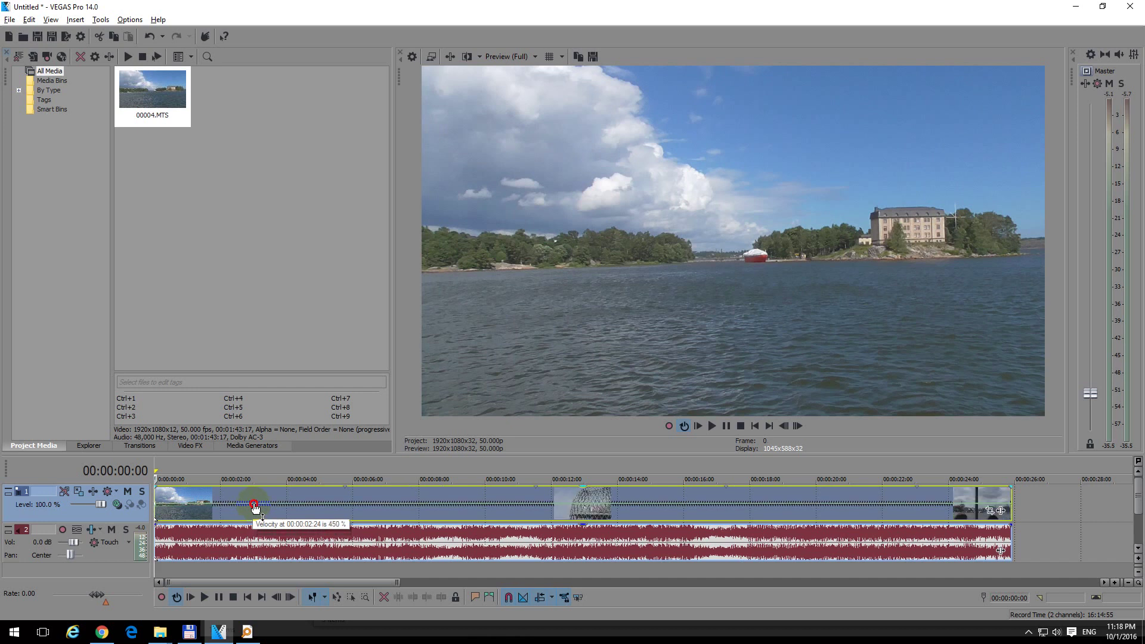
pyautogui.moveTo(255, 507); pyautogui.dragTo(257, 489)
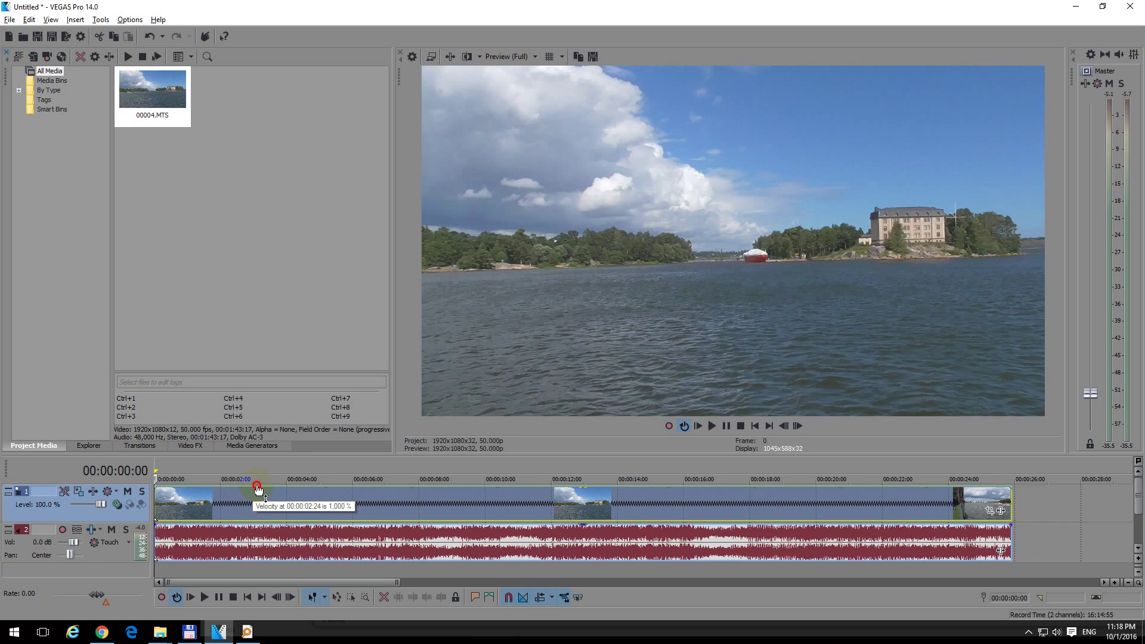
pyautogui.moveTo(257, 488)
pyautogui.mouseDown()
pyautogui.moveTo(258, 506)
pyautogui.moveTo(264, 491)
pyautogui.mouseUp()
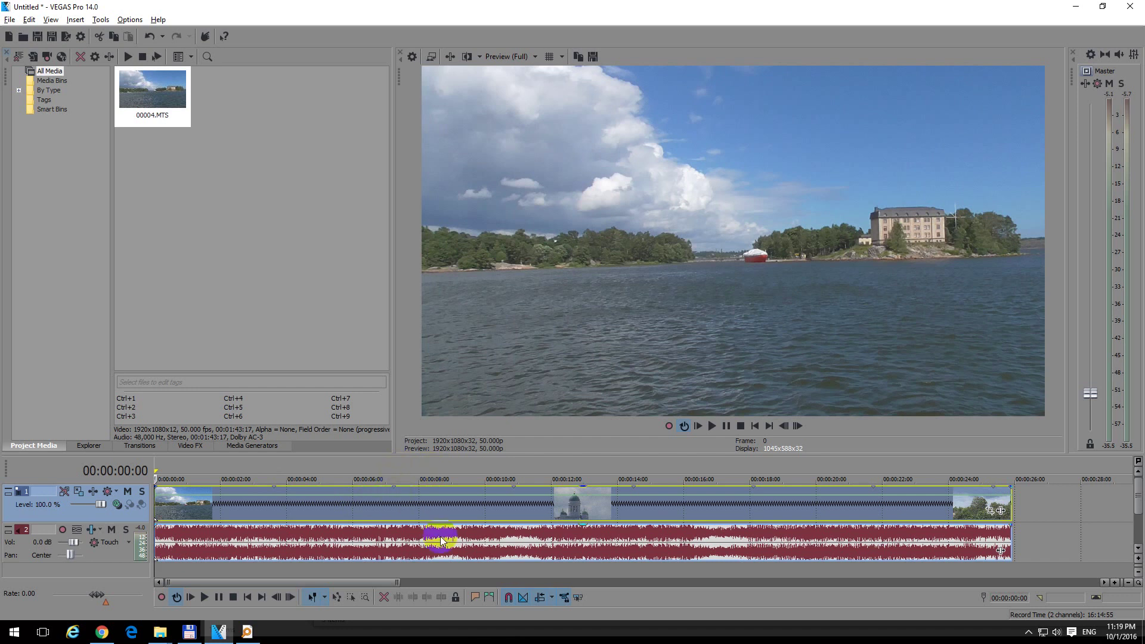
# Step: Pull the velocity envelope down around 00:00:08:02 to slow that part of the clip
pyautogui.rightClick(296, 537)
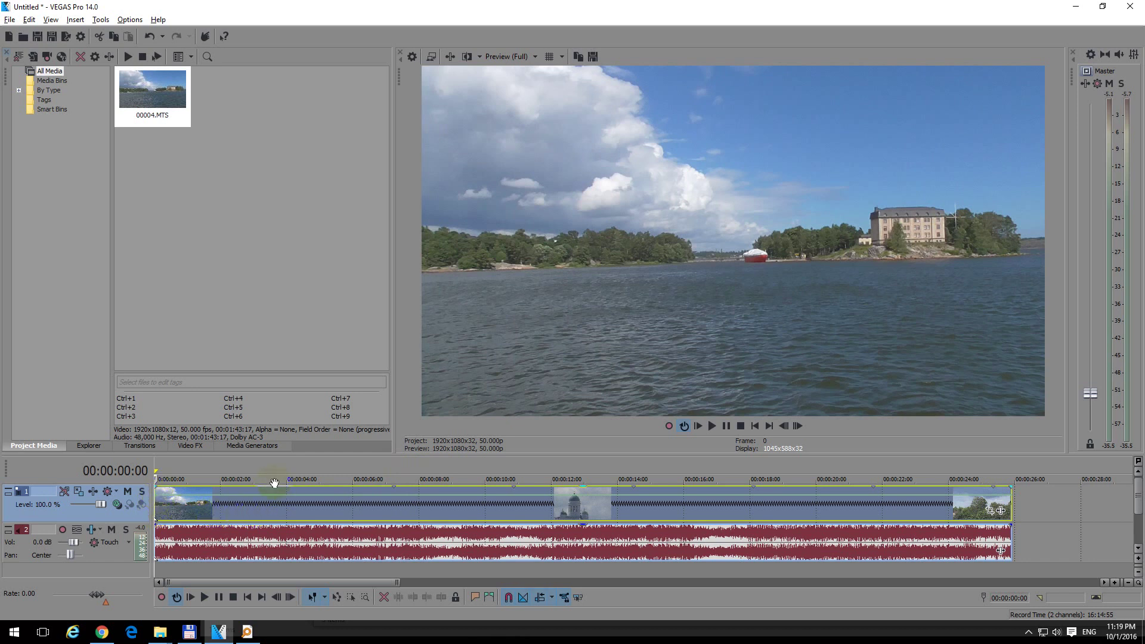
pyautogui.click(272, 520)
pyautogui.click(272, 520)
pyautogui.click(422, 496)
pyautogui.moveTo(422, 500); pyautogui.dragTo(424, 501)
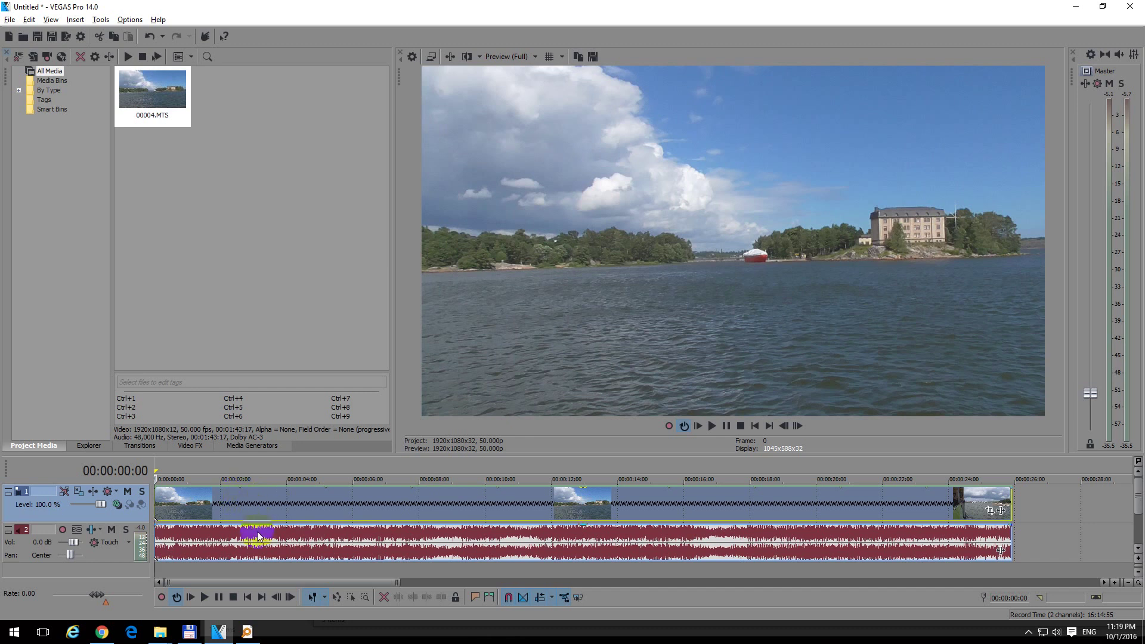
# Step: Play the timeline twice to check the varying speed, stopping each time
pyautogui.click(205, 596)
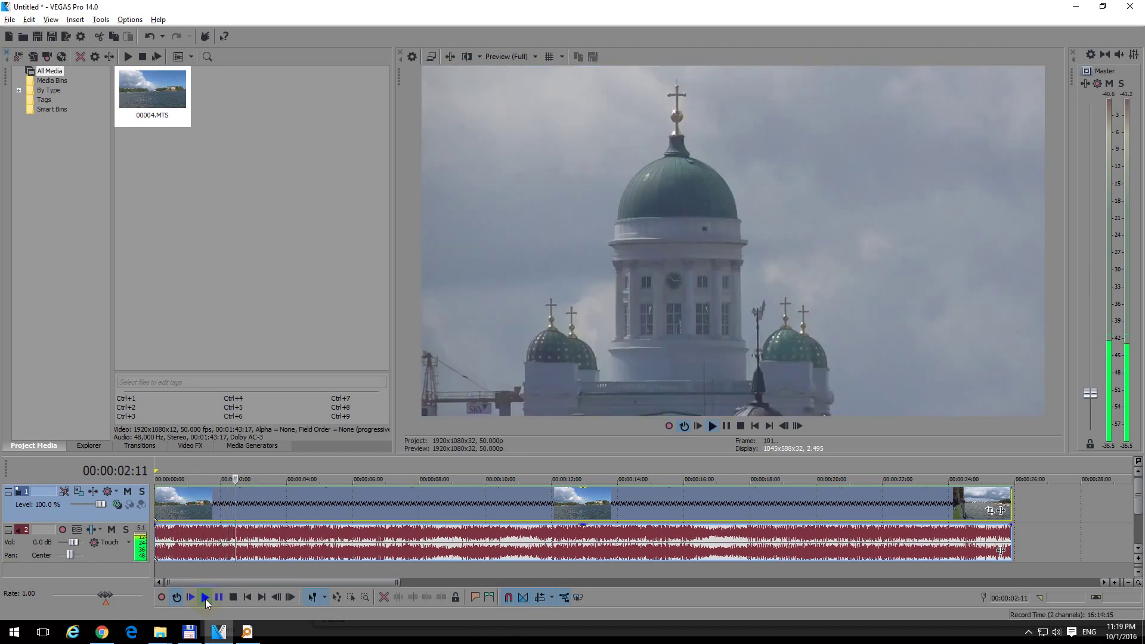
pyautogui.click(233, 597)
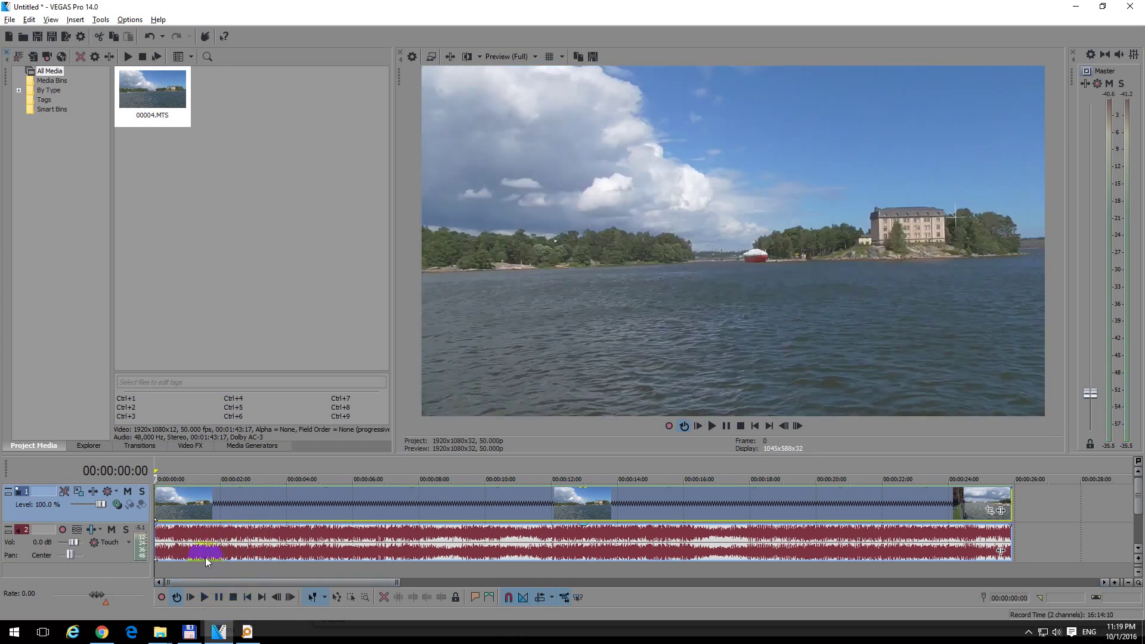
pyautogui.click(205, 597)
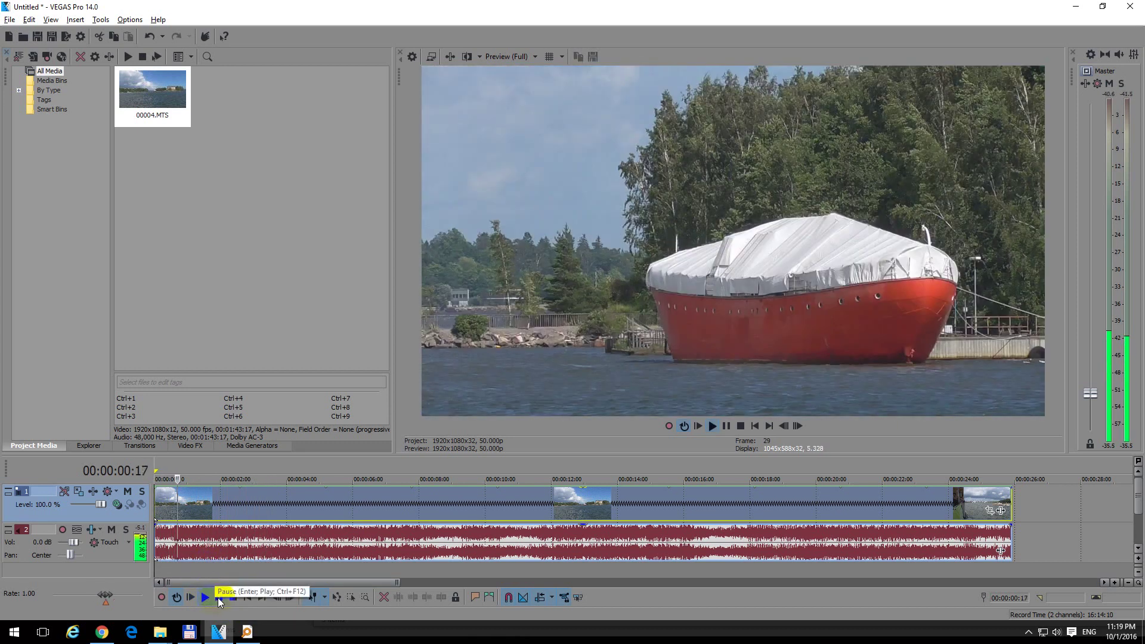
pyautogui.click(234, 596)
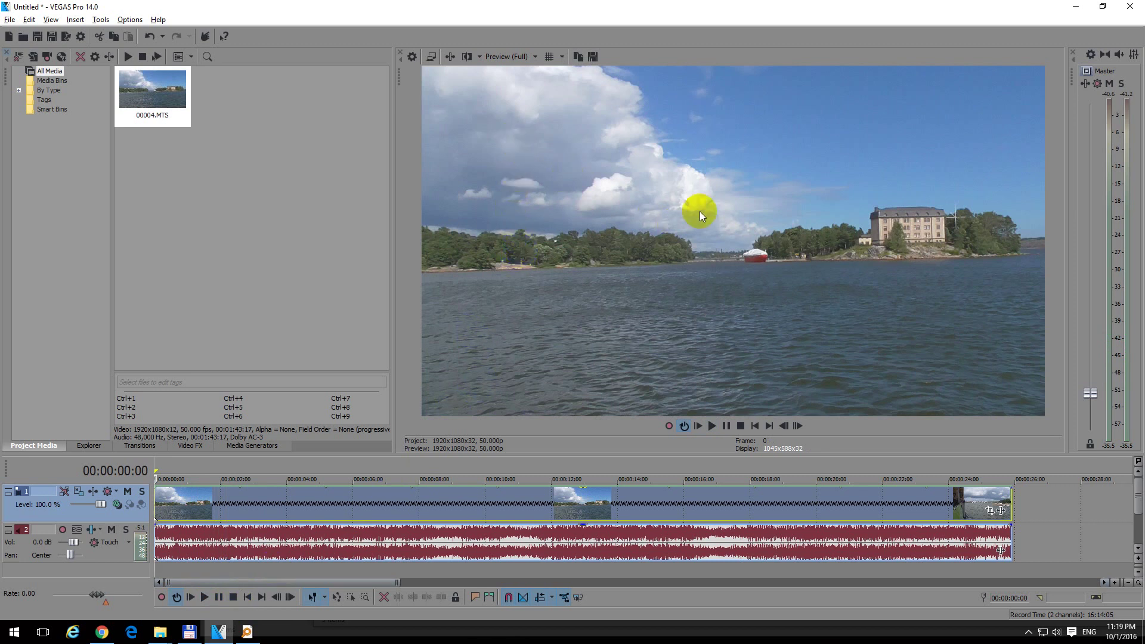
# Step: Set the preview quality to Preview at Quarter resolution
pyautogui.click(533, 58)
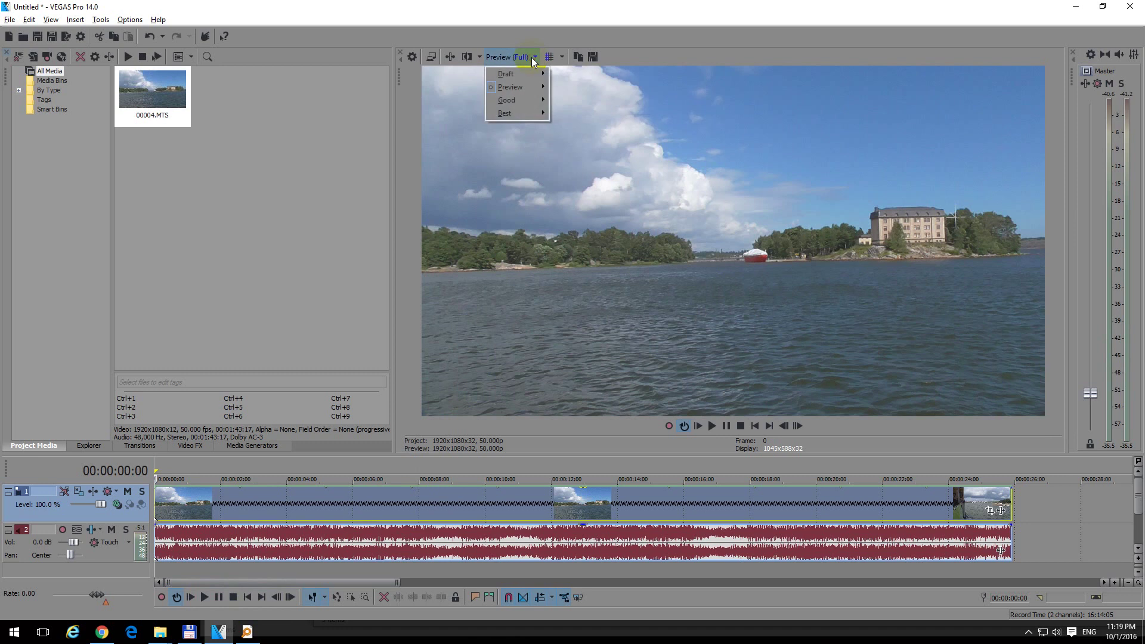
pyautogui.click(514, 89)
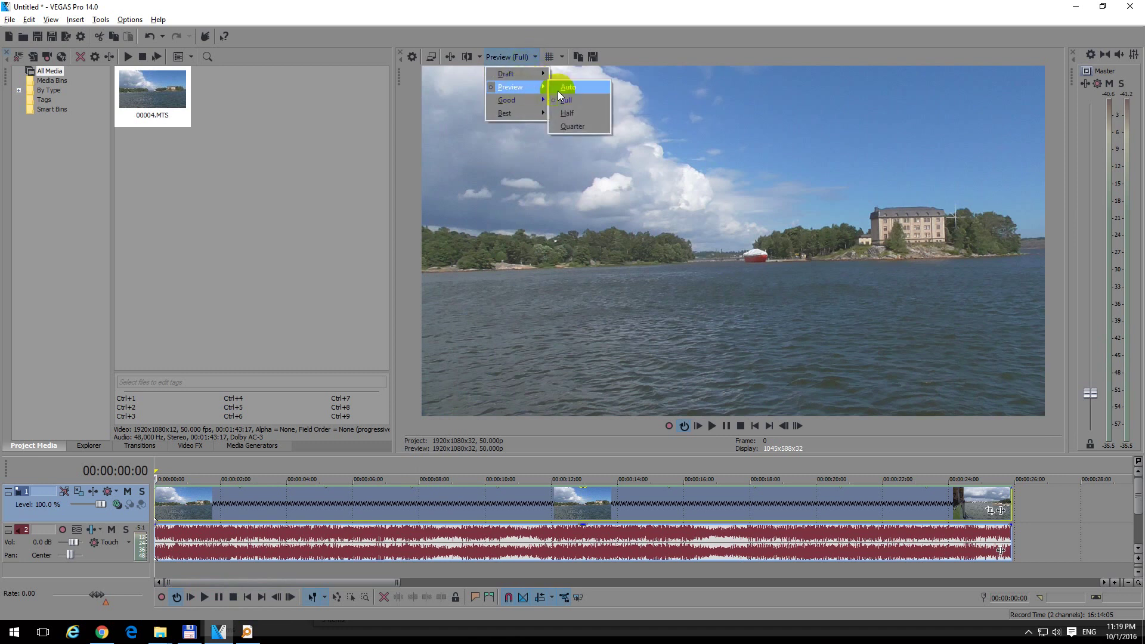
pyautogui.click(582, 126)
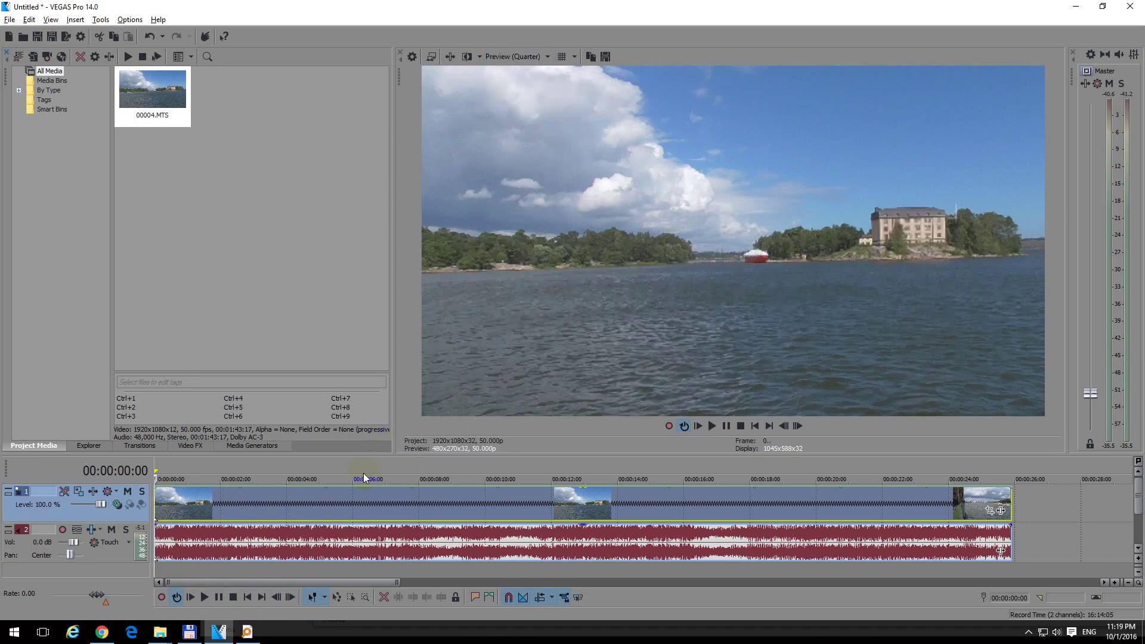
# Step: Test playback at the lower quality, then mark a loop region from the start to 00:00:02:15
pyautogui.click(205, 598)
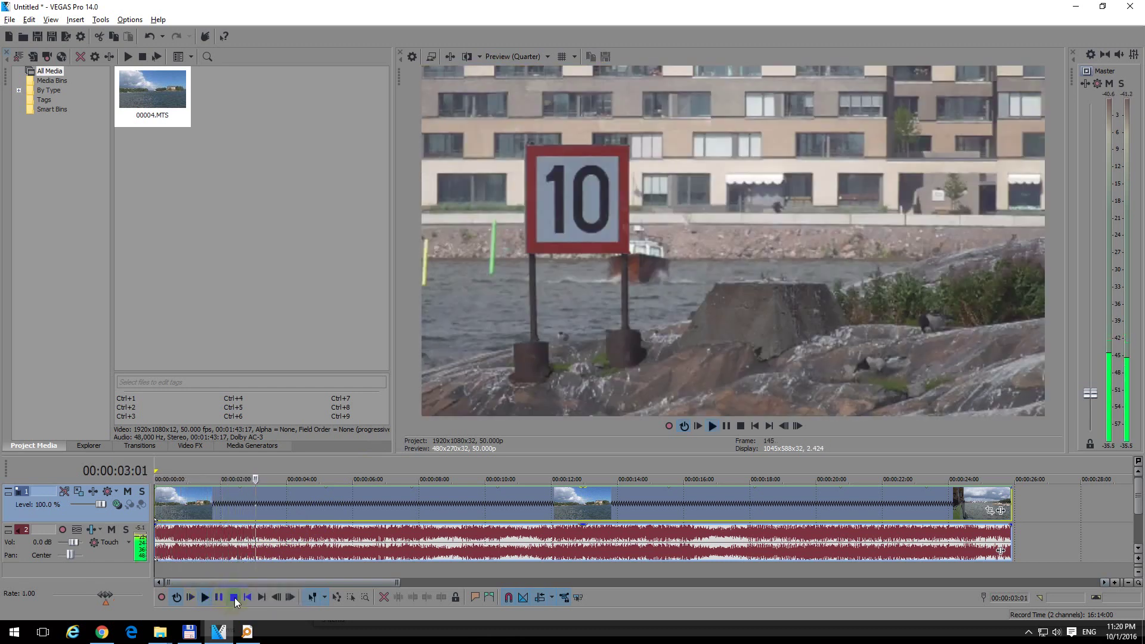
pyautogui.click(234, 597)
pyautogui.click(206, 598)
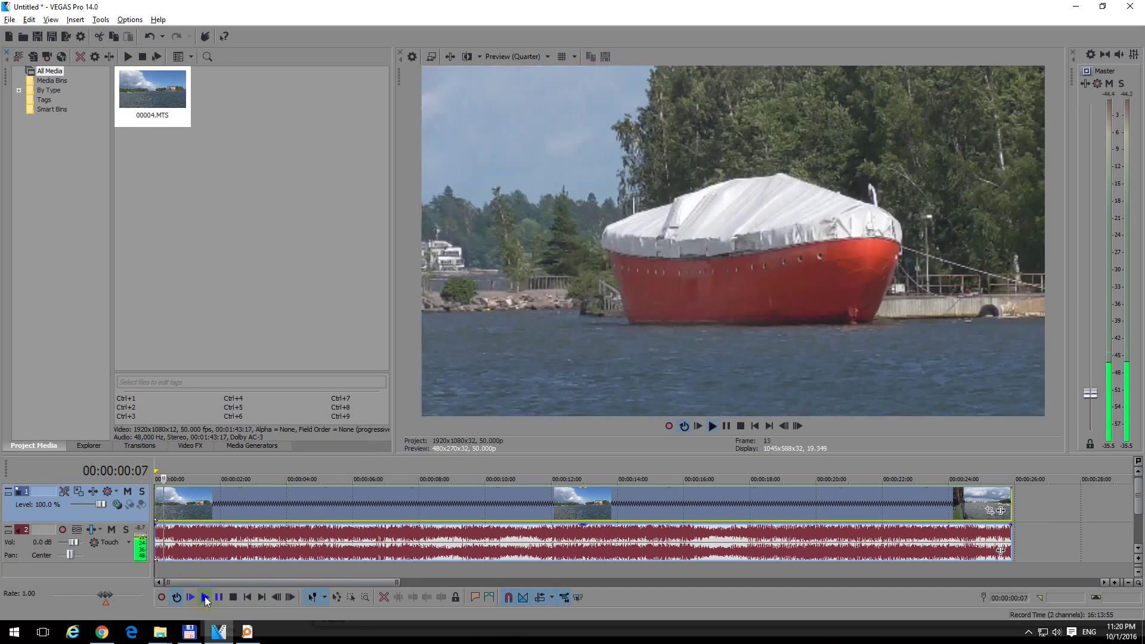
pyautogui.click(232, 598)
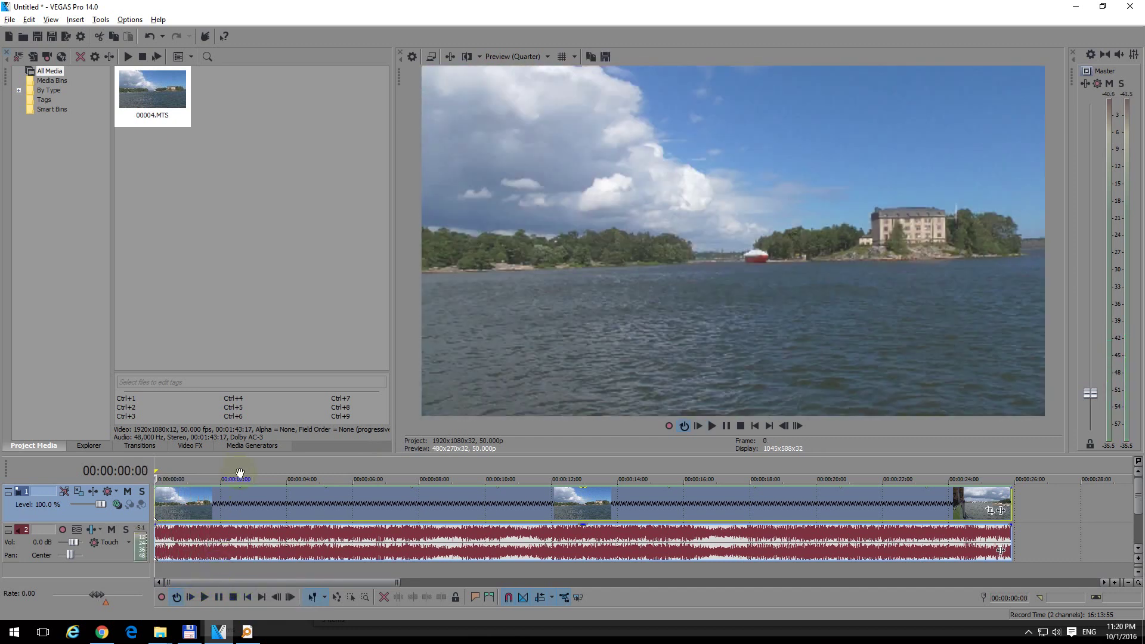
pyautogui.moveTo(240, 474); pyautogui.dragTo(153, 469)
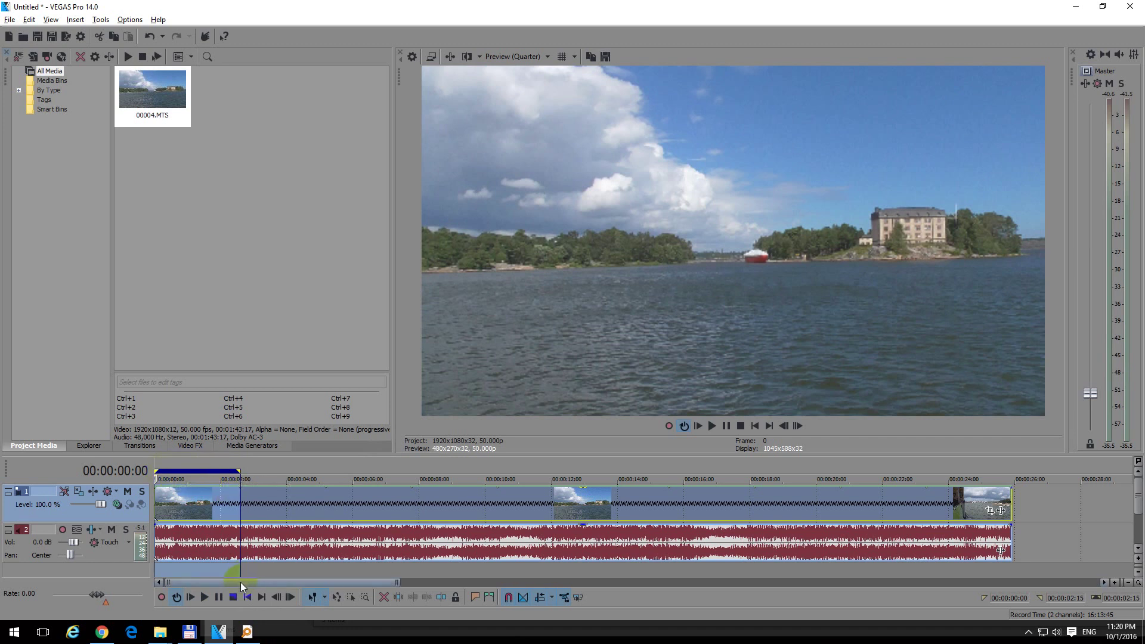
# Step: Build a dynamic RAM preview of the 00:00:00:00–00:00:02:15 loop from Tools and play it back
pyautogui.click(101, 20)
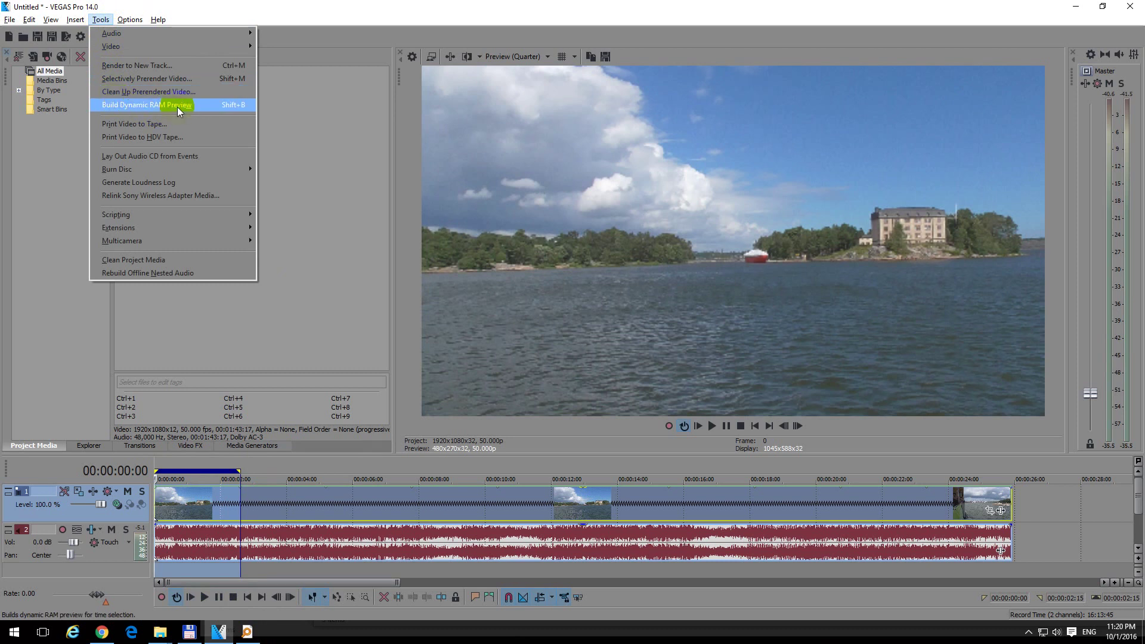
pyautogui.click(177, 106)
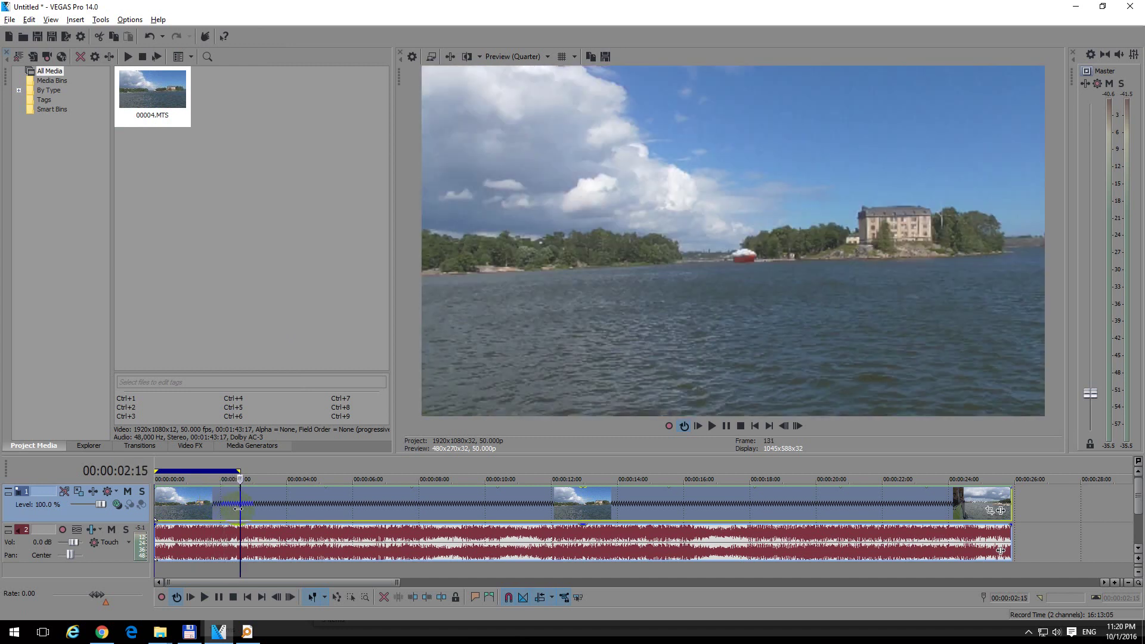
pyautogui.click(227, 507)
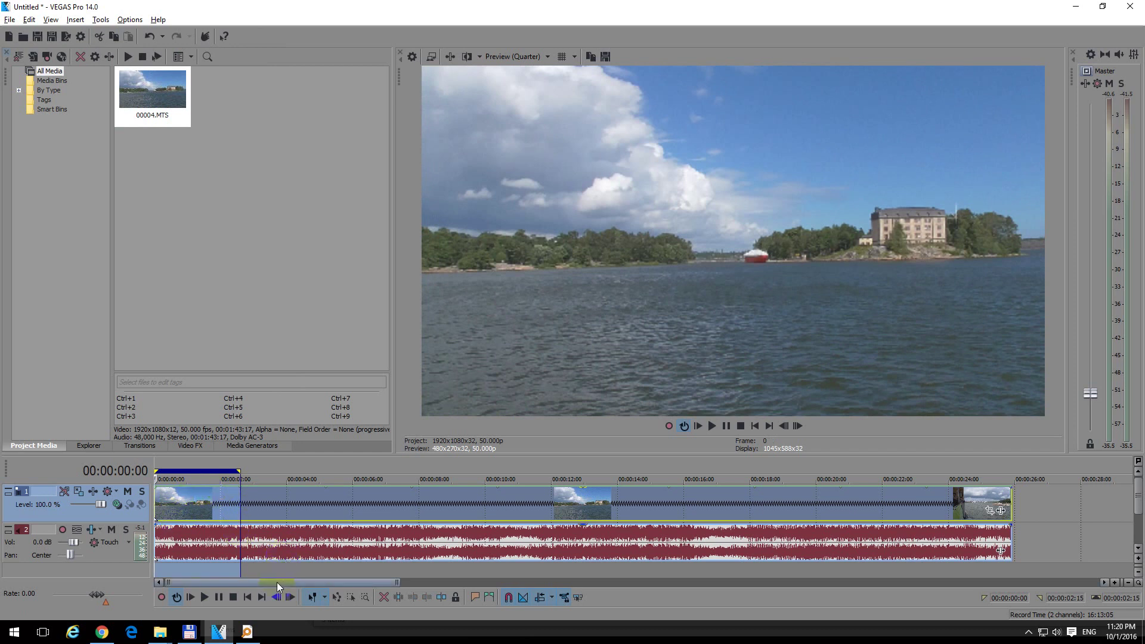
pyautogui.click(208, 598)
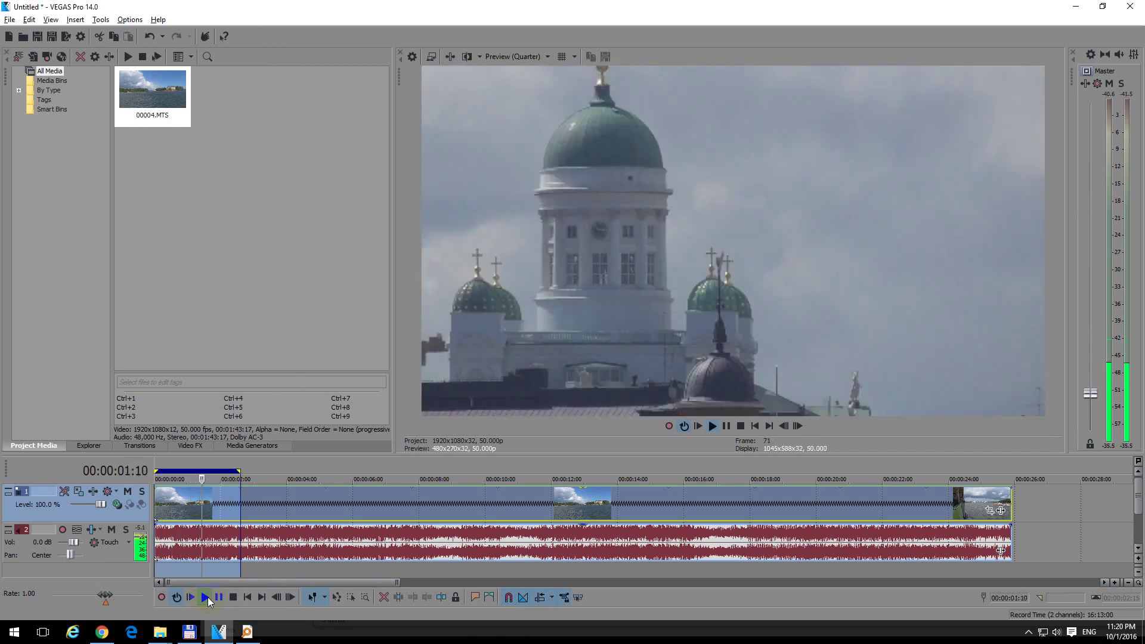